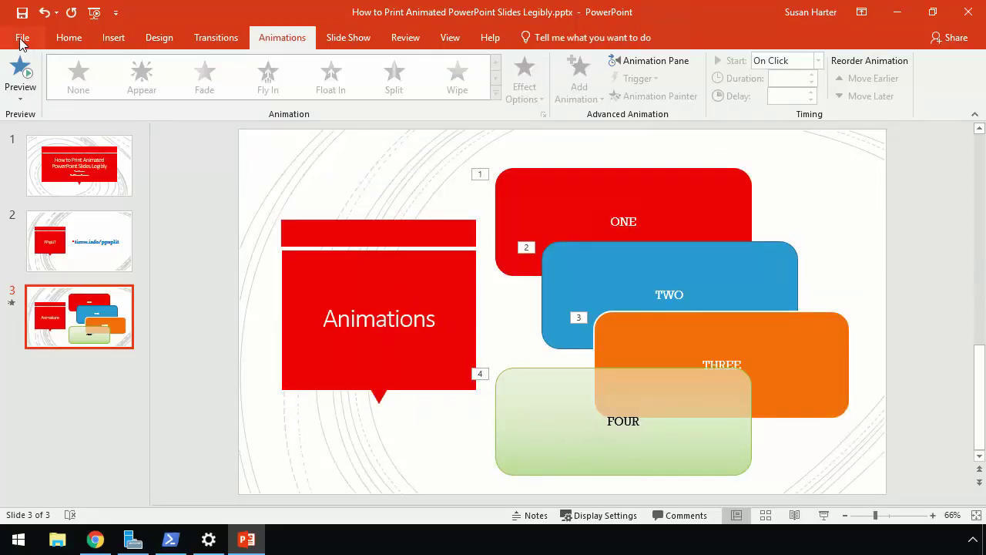
# Print the whole presentation with Microsoft Print to PDF as original.pdf on the Desktop
pyautogui.click(23, 38)
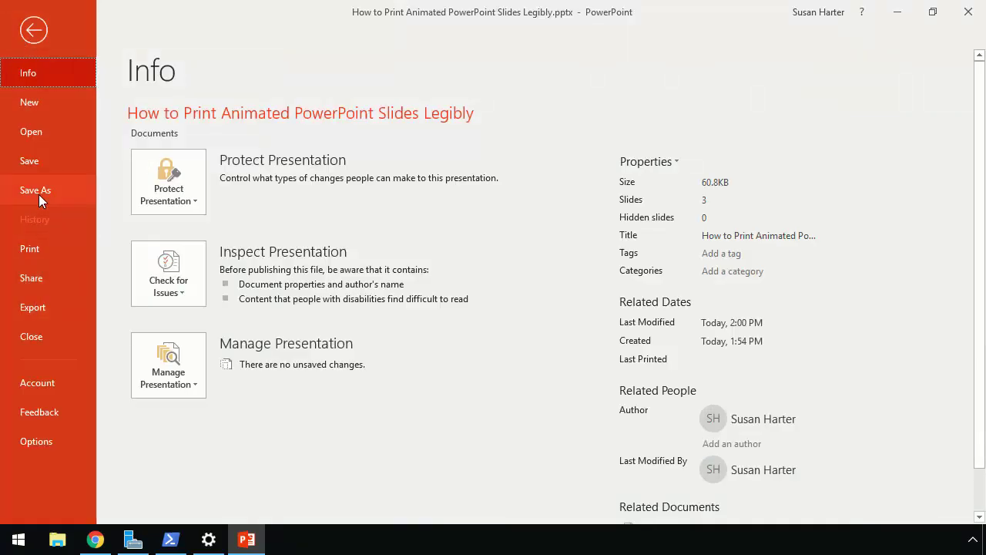
pyautogui.click(52, 251)
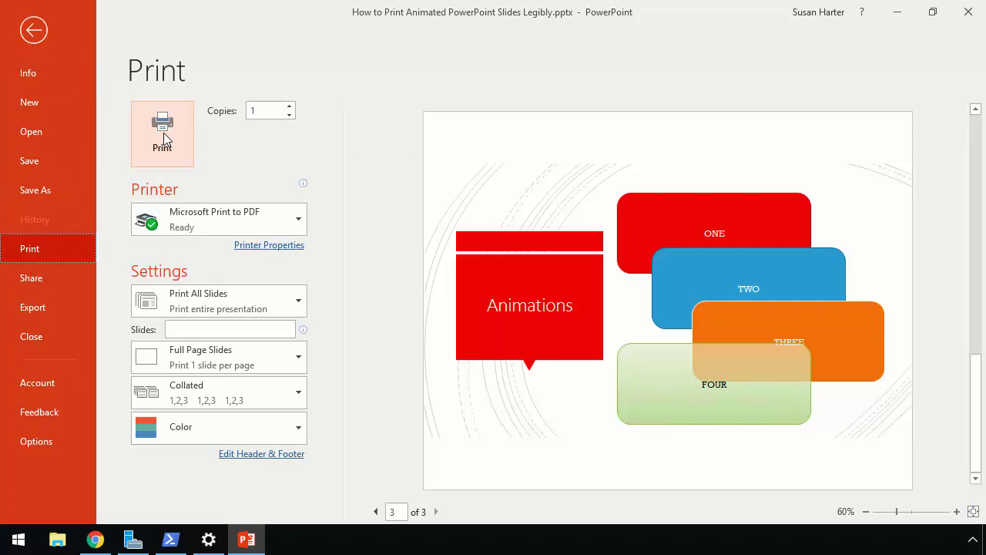
pyautogui.click(163, 132)
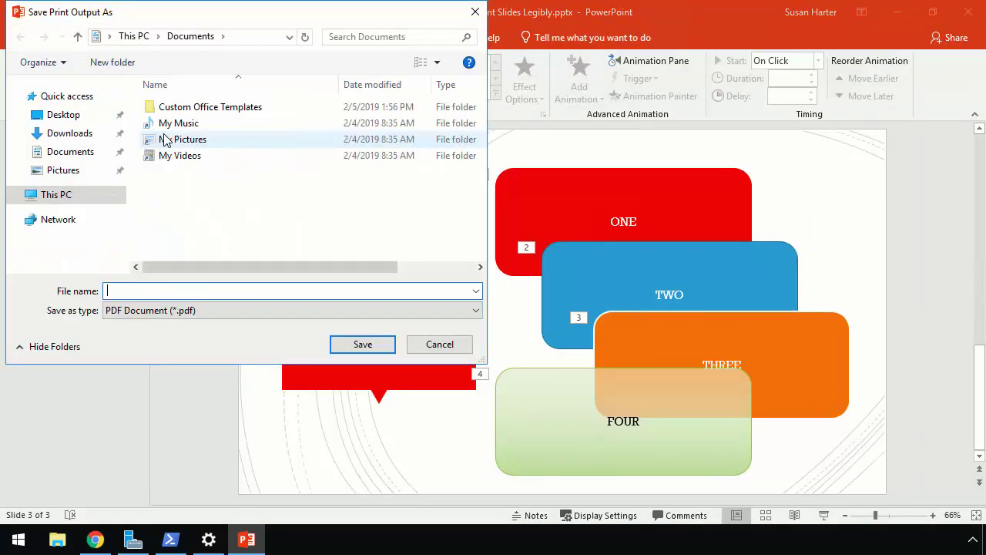
pyautogui.click(64, 114)
pyautogui.click(151, 291)
pyautogui.write('origi')
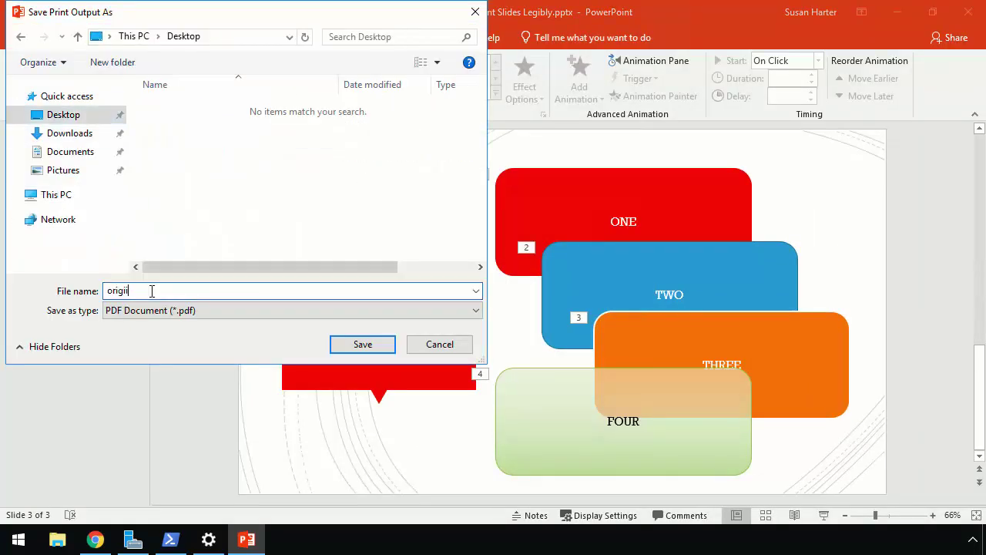
pyautogui.write('nal')
pyautogui.press('Return')
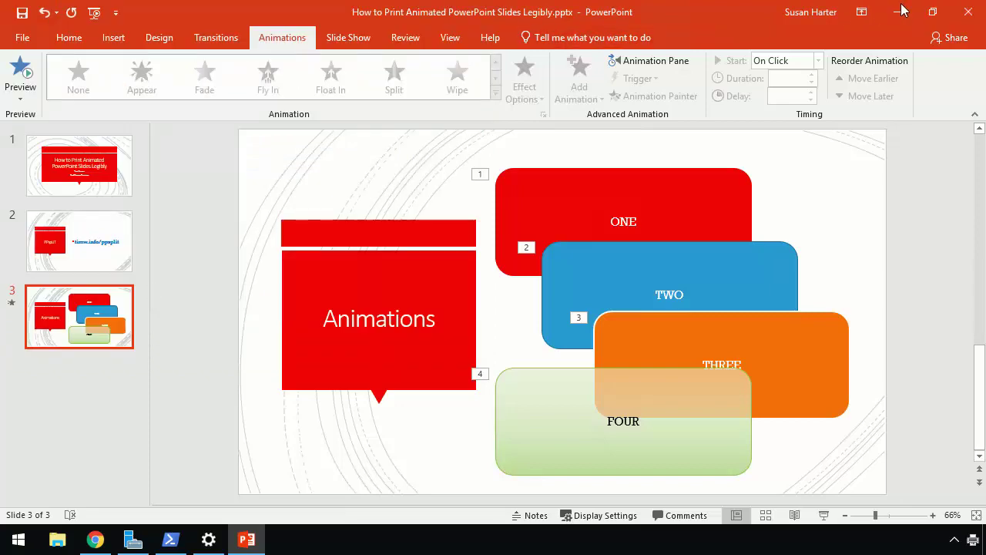
# Minimize PowerPoint, open original.pdf from the desktop in Google Chrome, and scroll through its pages
pyautogui.click(902, 17)
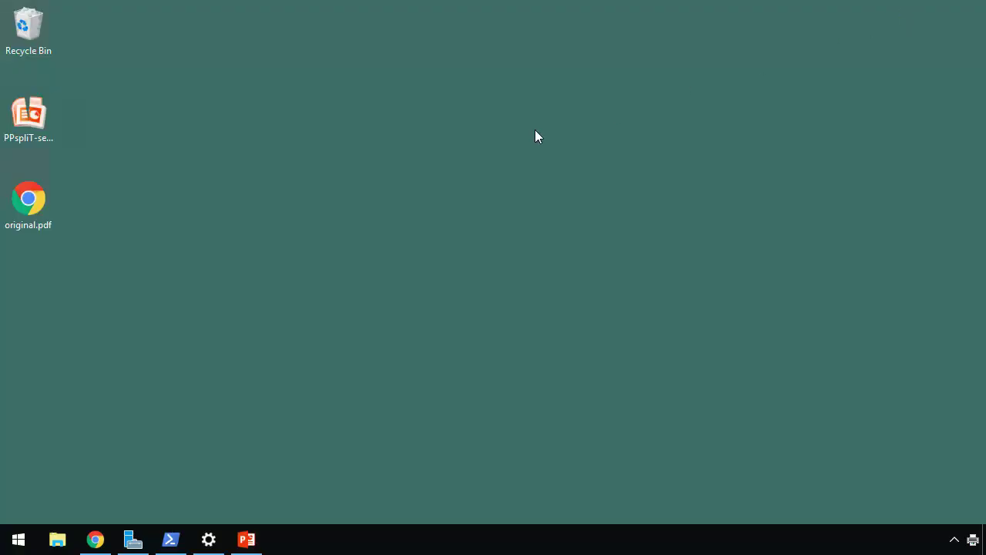
pyautogui.doubleClick(37, 203)
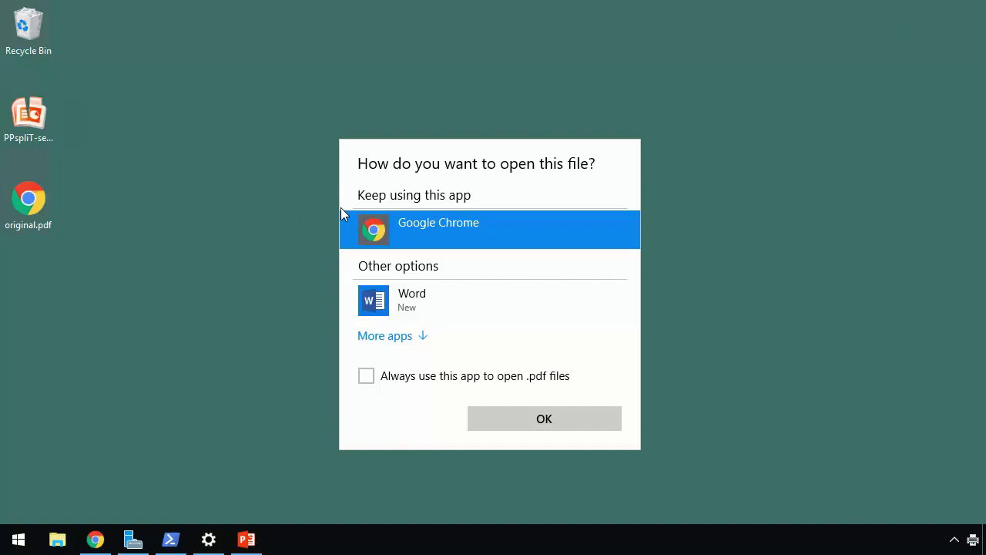
pyautogui.click(528, 419)
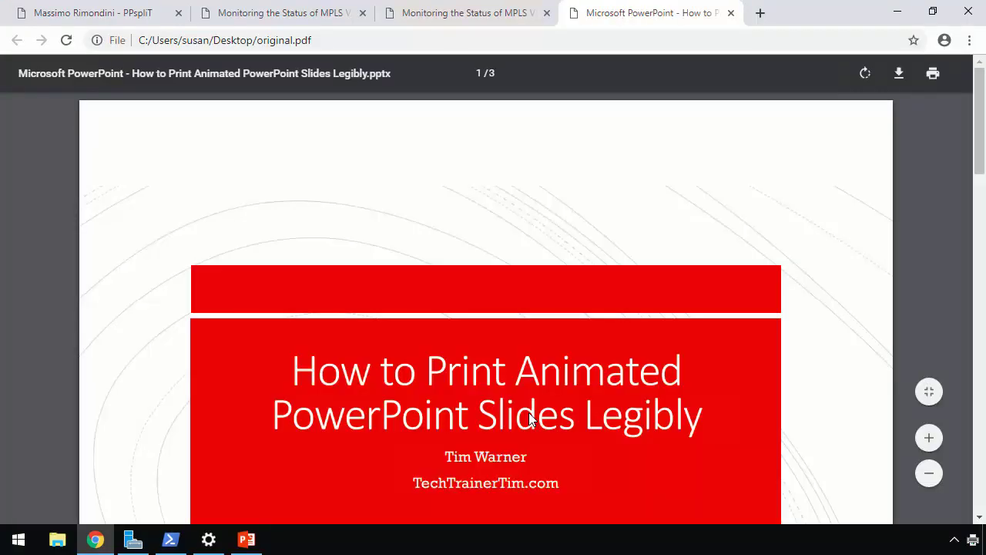
pyautogui.scroll(-5, 786, 410)
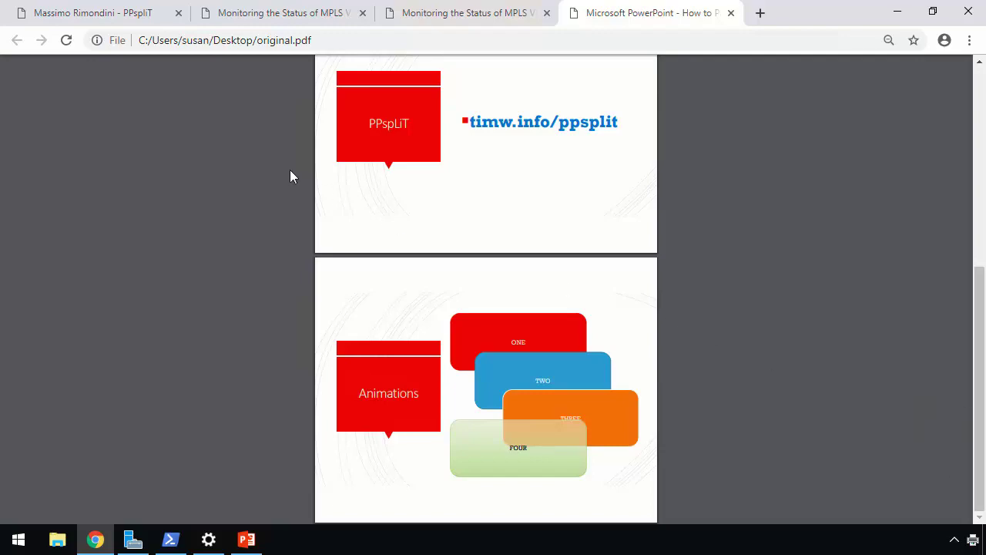
# Switch to the PPspliT tab showing the PPspliT 1.18 installer download and its zip password
pyautogui.click(94, 17)
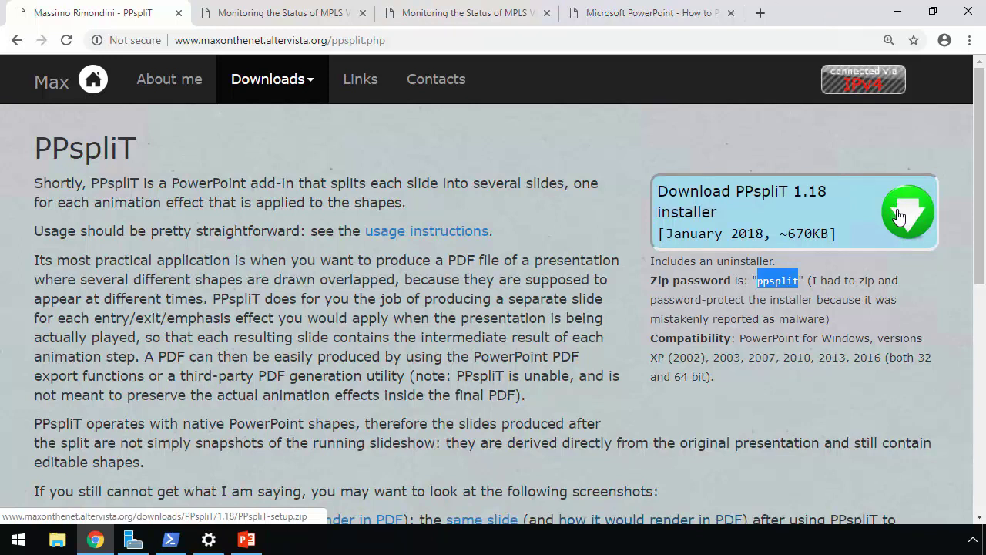
pyautogui.click(866, 293)
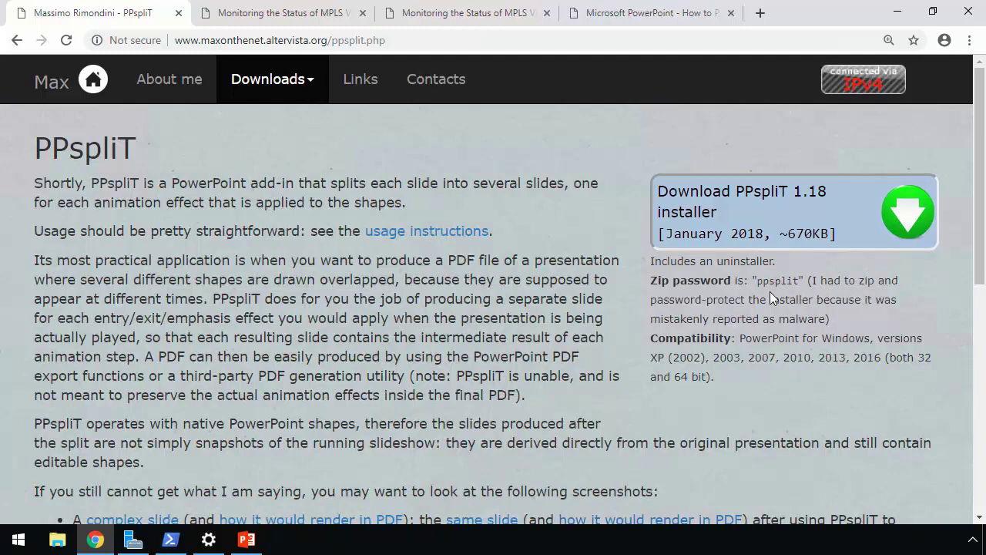
# Launch PPspliT-setup.exe from the desktop, allowing it to run, and close PowerPoint from the taskbar
pyautogui.click(896, 12)
pyautogui.doubleClick(35, 117)
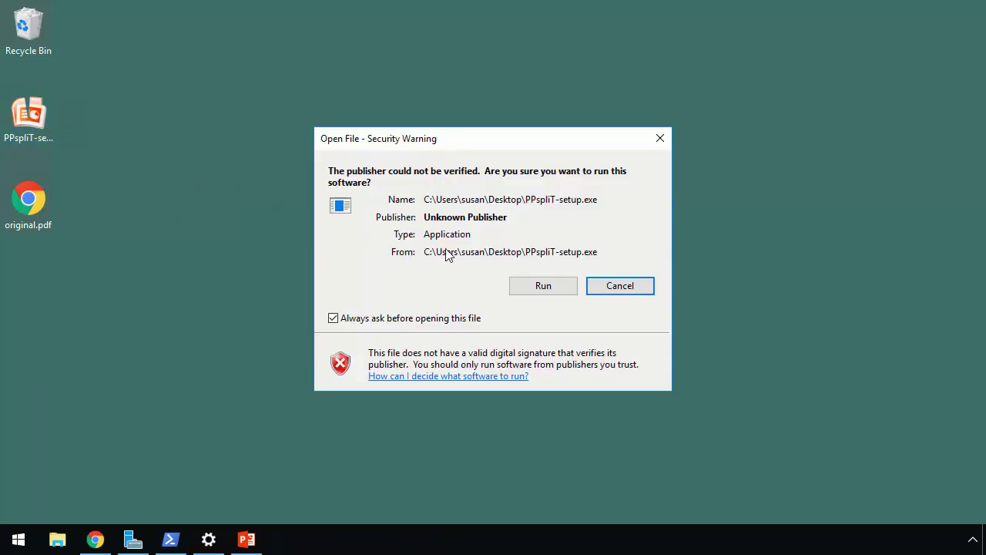
pyautogui.click(540, 287)
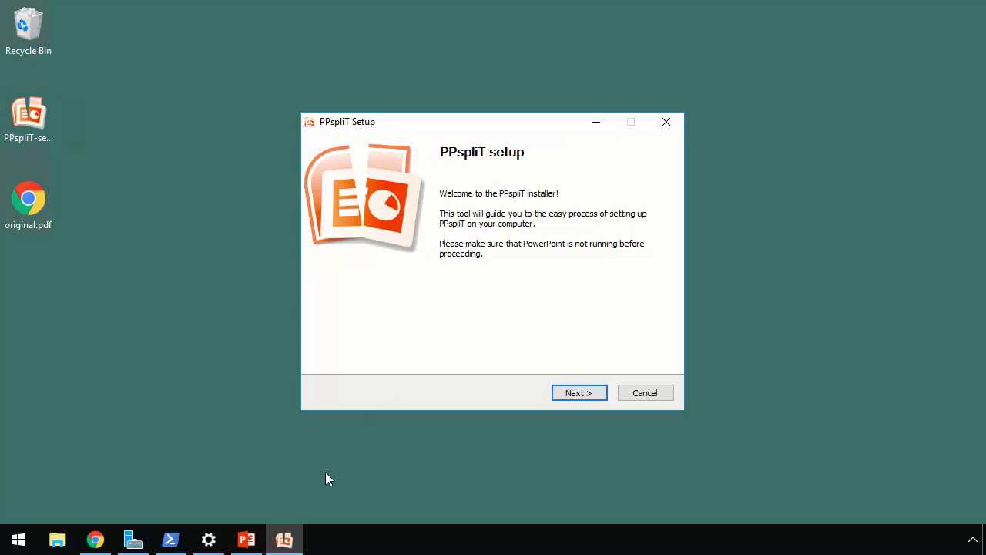
pyautogui.rightClick(242, 541)
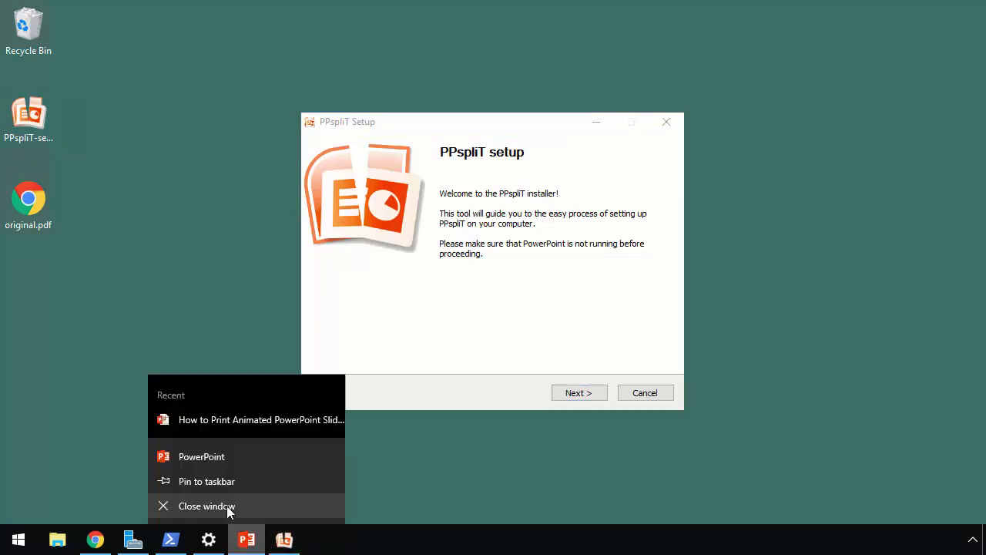
pyautogui.click(226, 506)
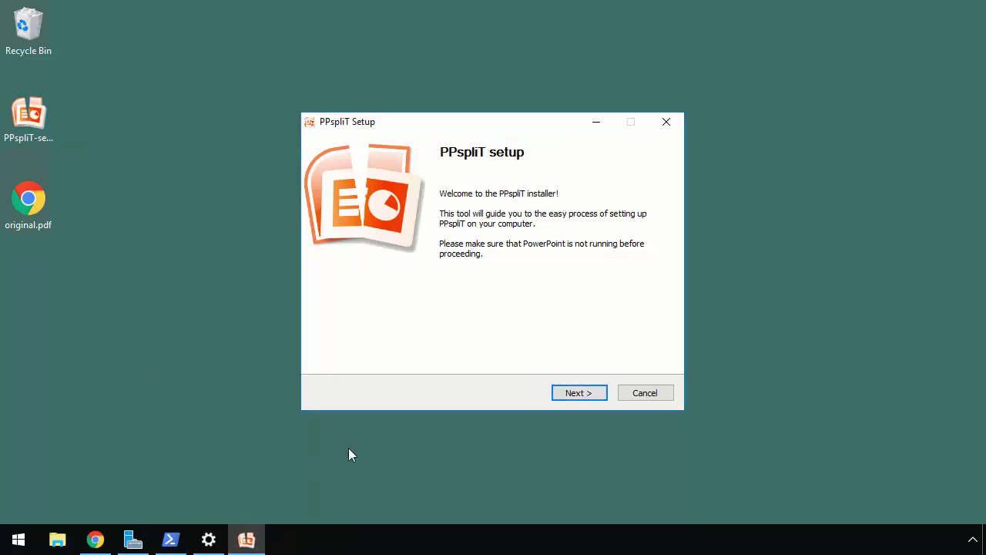
# Accept the licence, install PPspliT, acknowledge the Office 2013/2016 warning, and finish the wizard
pyautogui.click(581, 395)
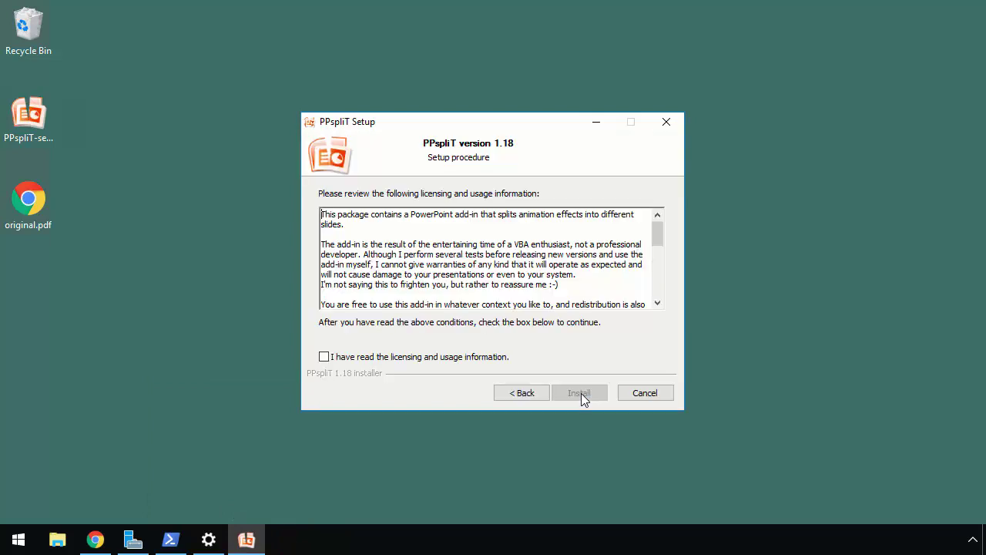
pyautogui.click(360, 358)
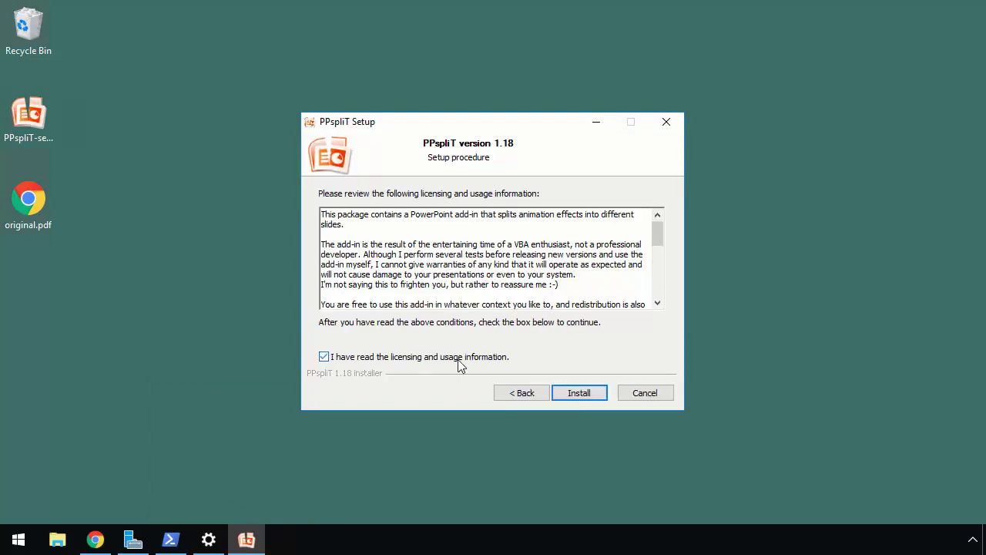
pyautogui.click(579, 393)
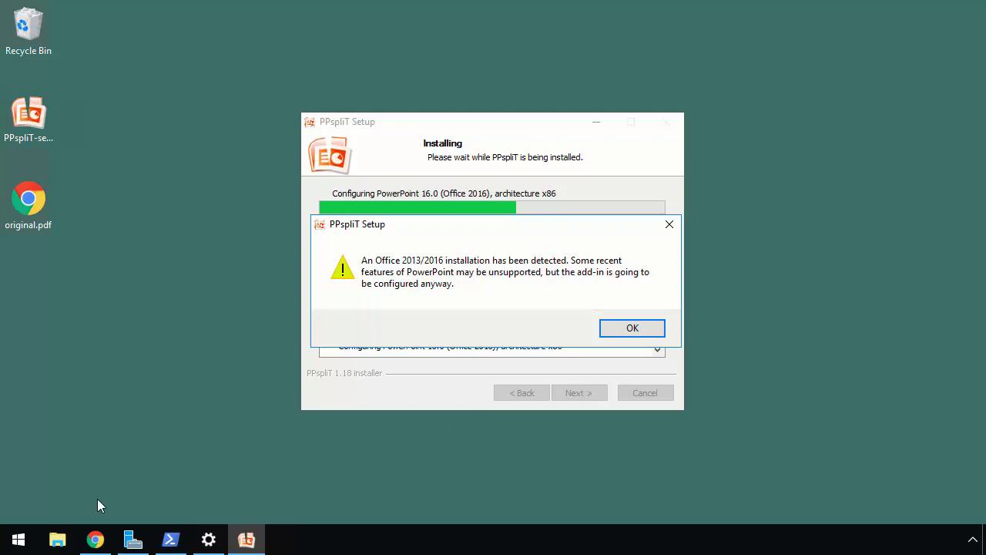
pyautogui.click(95, 539)
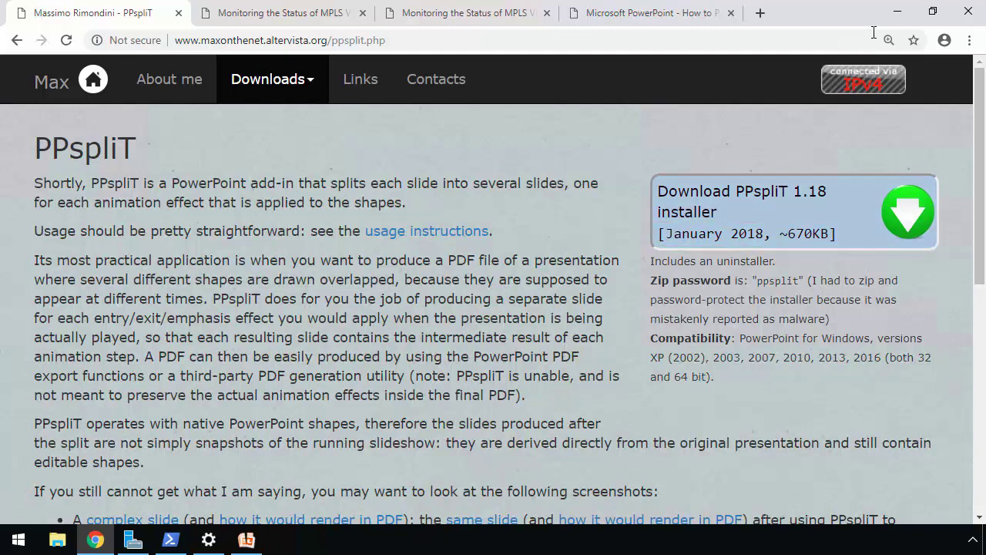
pyautogui.click(898, 14)
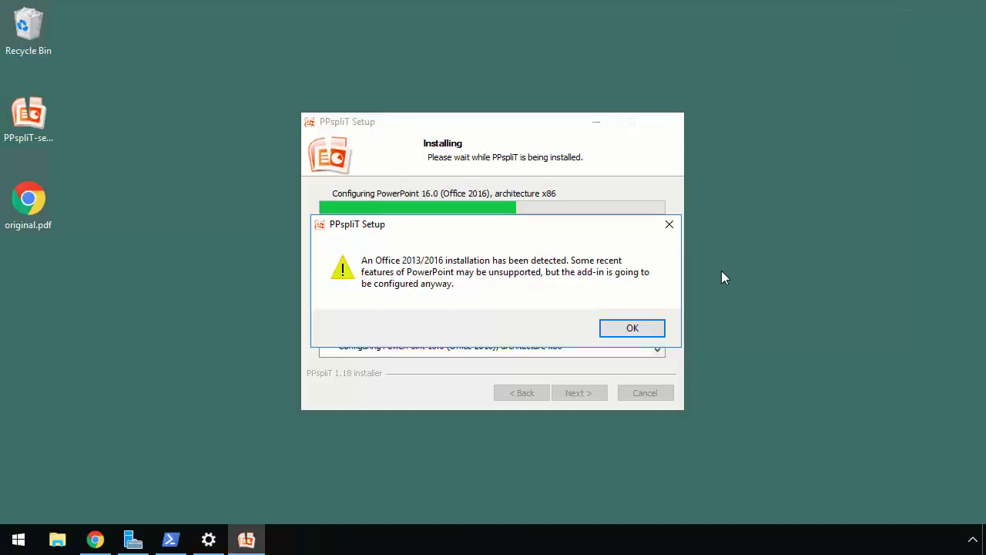
pyautogui.click(620, 332)
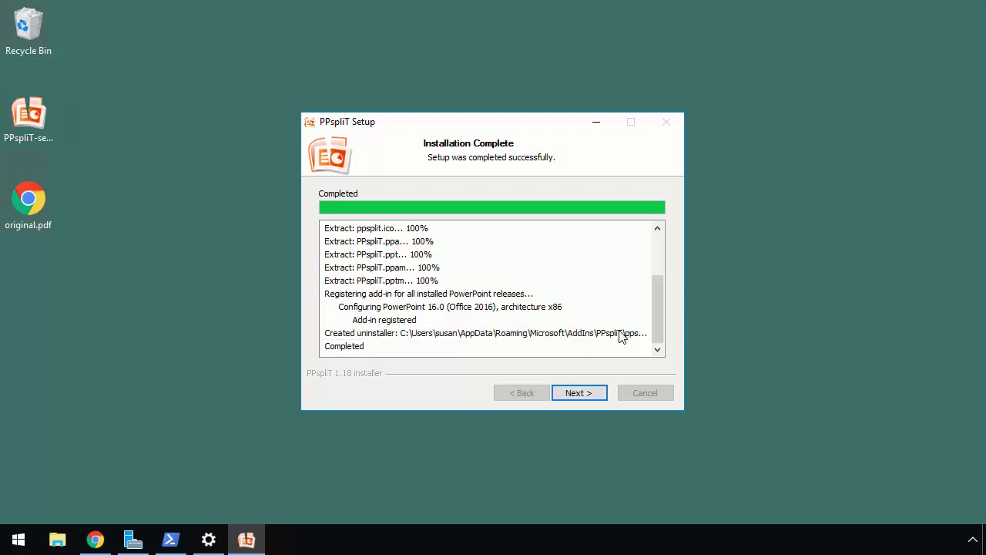
pyautogui.click(571, 393)
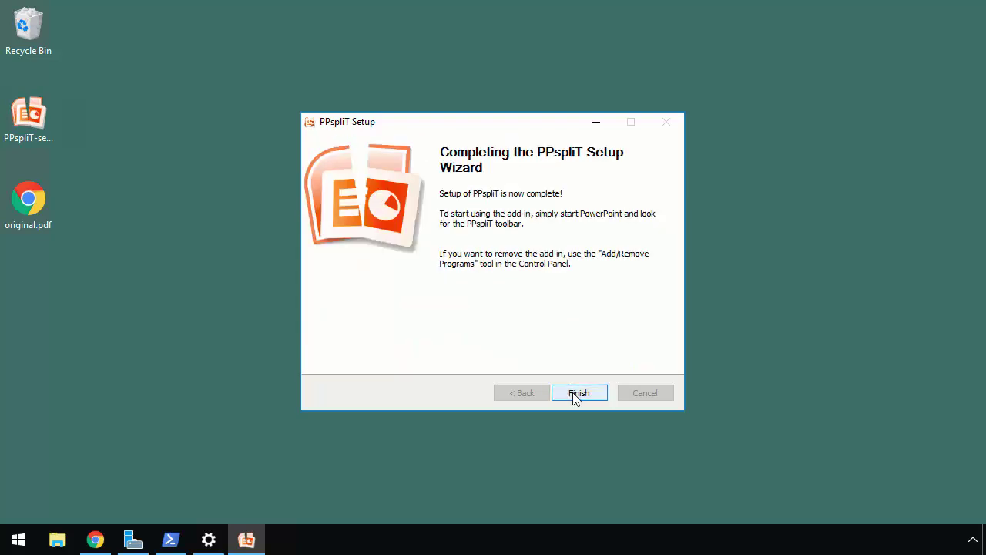
pyautogui.click(572, 393)
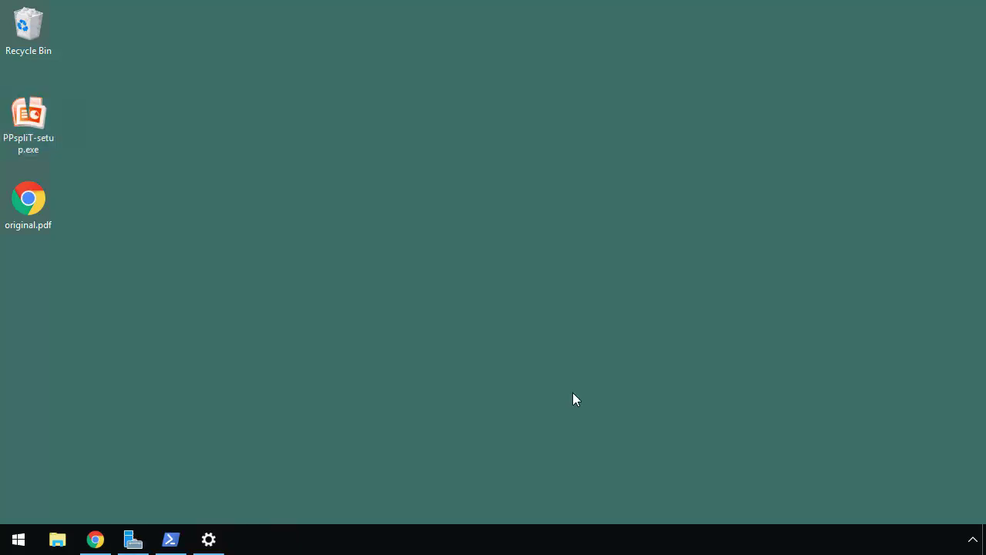
# Start PowerPoint, reopen the How to Print Animated PowerPoint Slides Legibly deck, and show the PPspliT tab
pyautogui.click(15, 540)
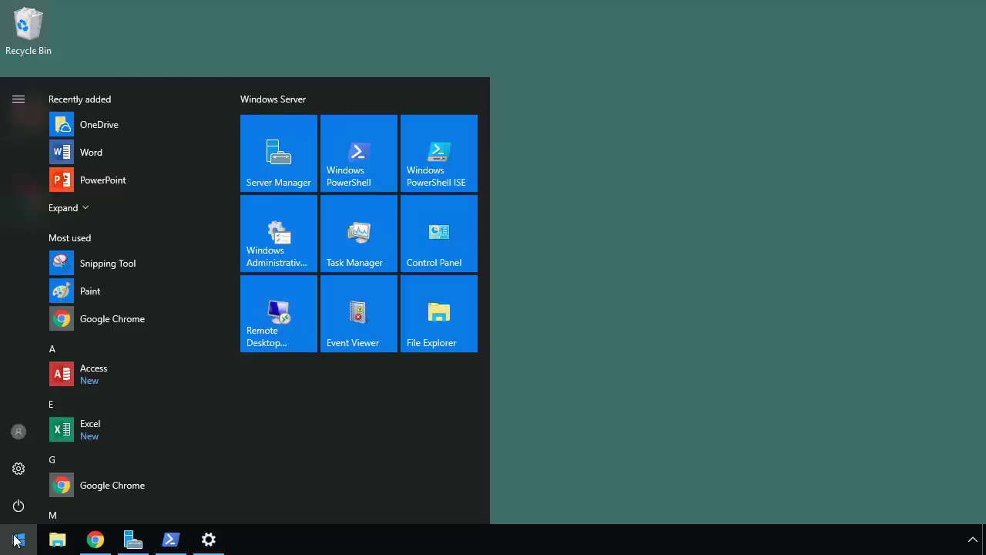
pyautogui.write('power')
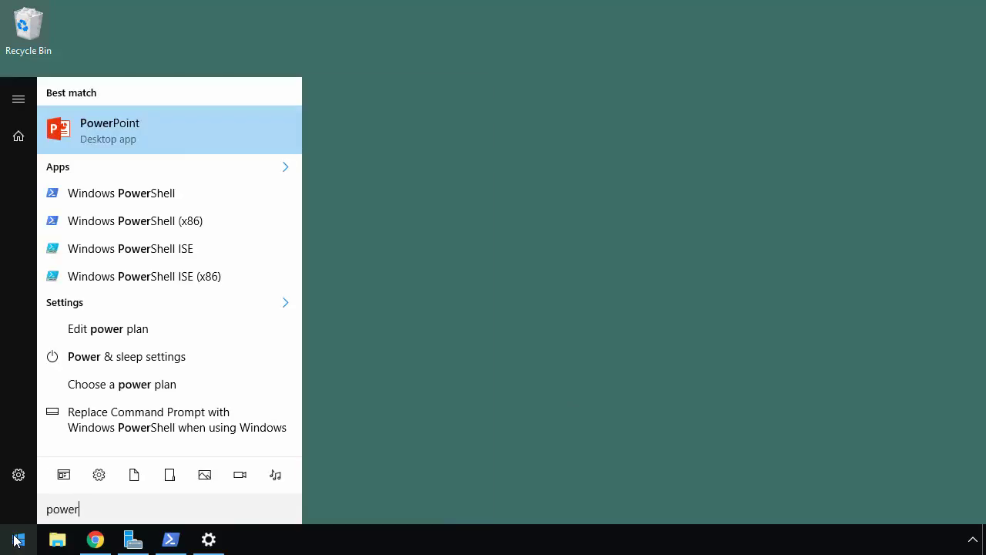
pyautogui.press('Return')
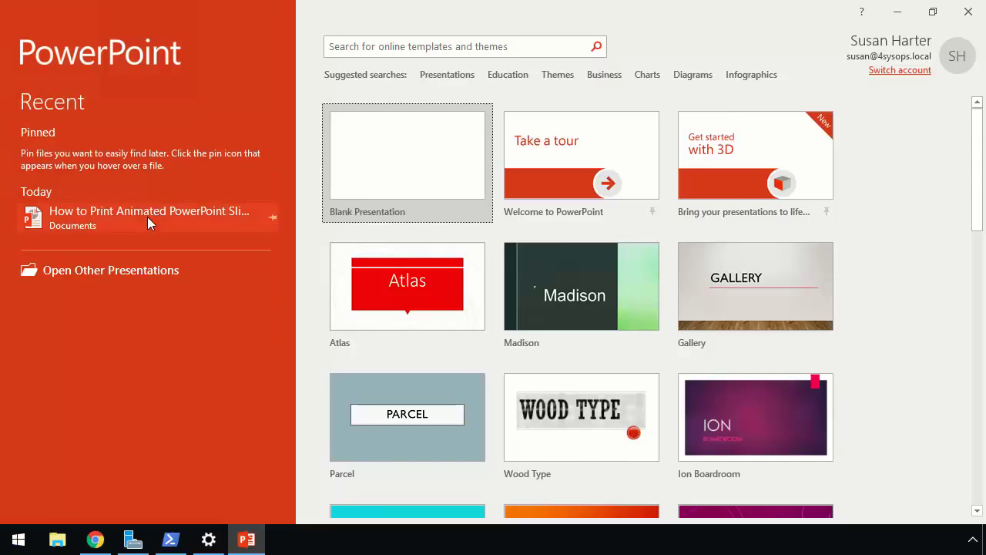
pyautogui.click(147, 216)
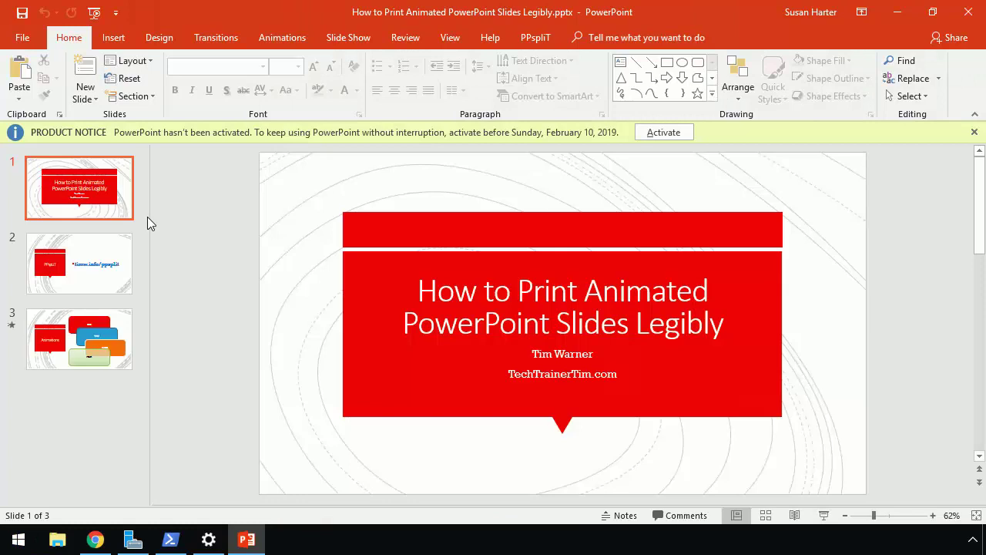
pyautogui.click(974, 132)
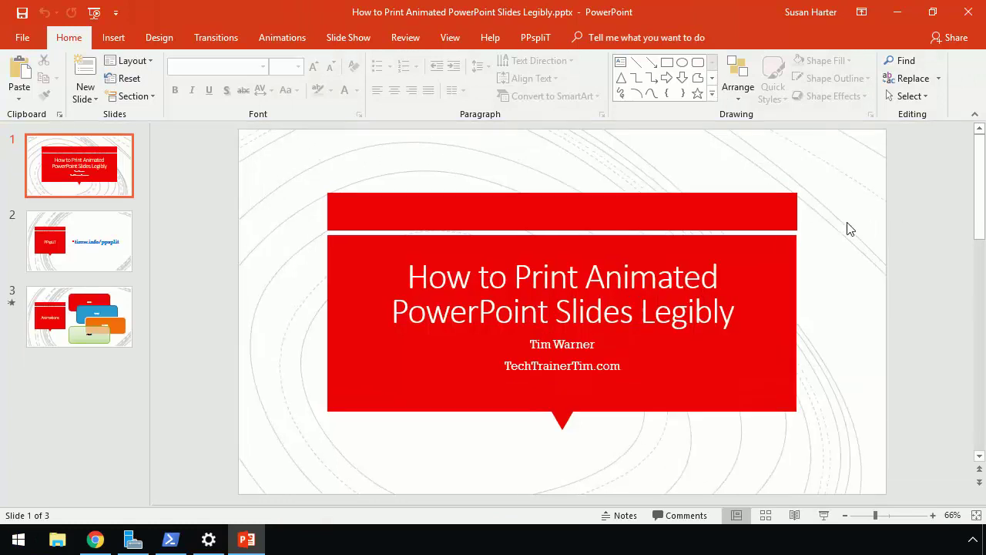
pyautogui.click(537, 43)
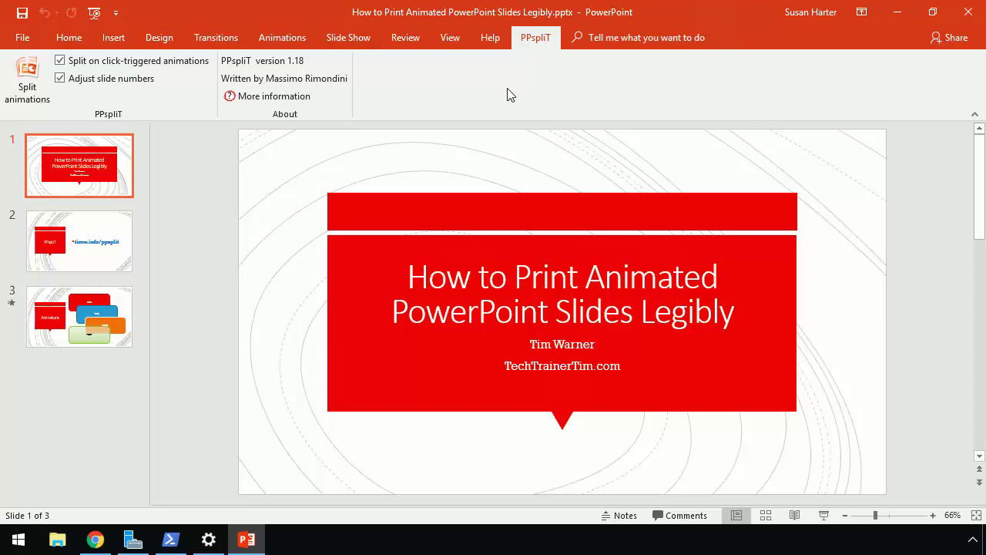
pyautogui.click(23, 41)
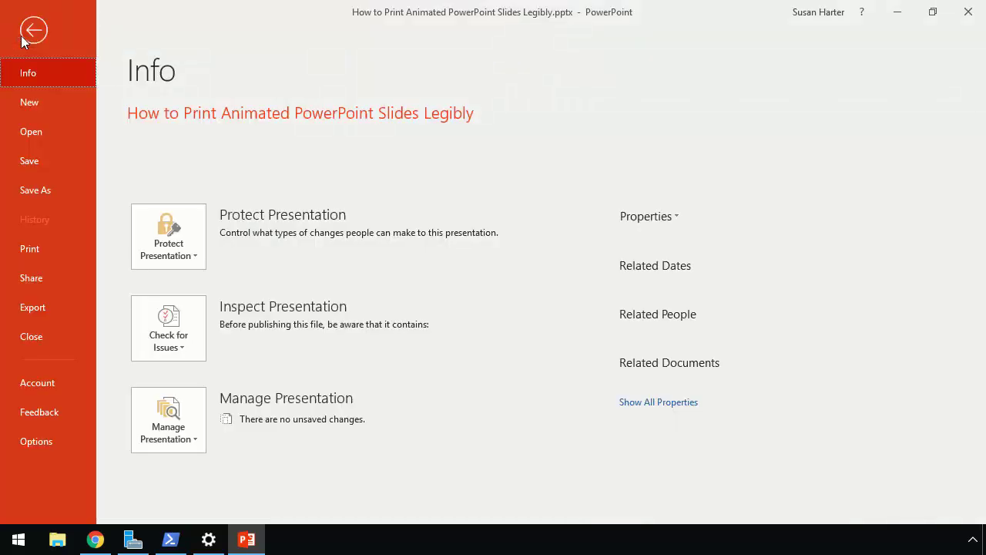
pyautogui.click(39, 443)
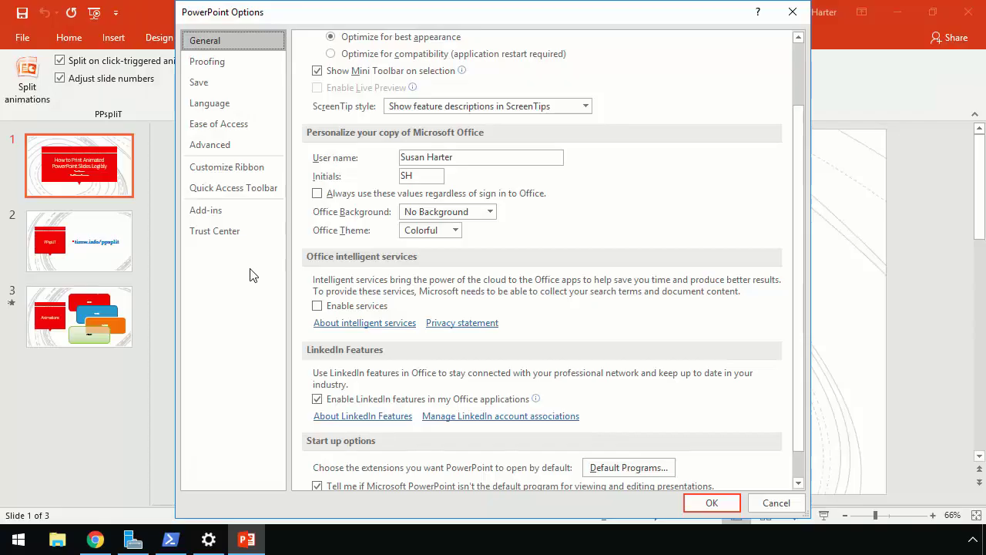
pyautogui.click(228, 215)
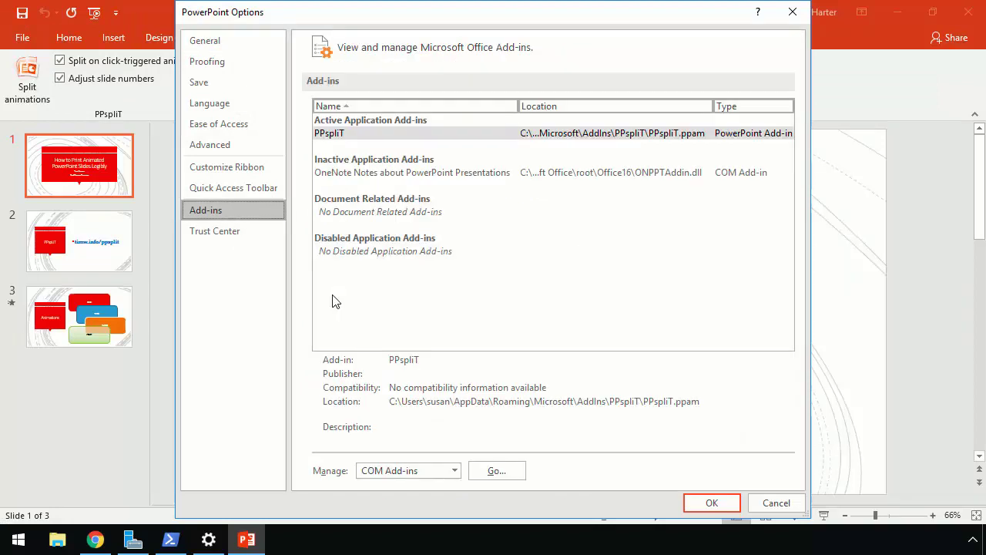
pyautogui.click(455, 471)
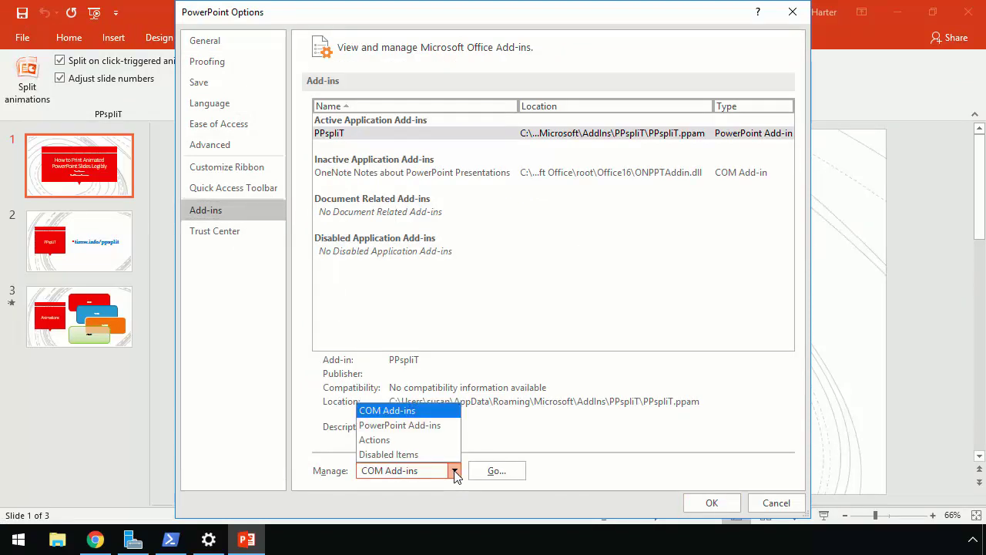
pyautogui.click(453, 428)
pyautogui.click(497, 472)
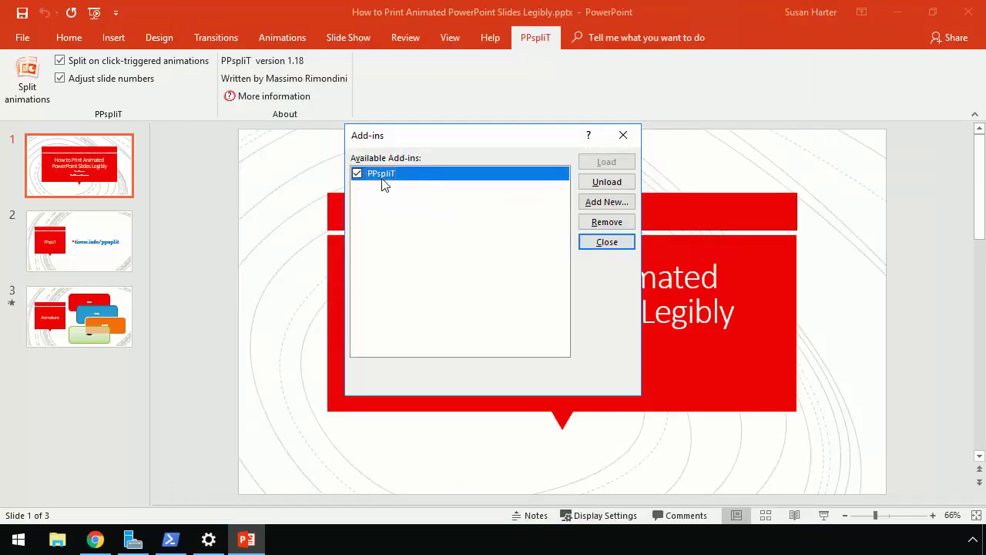
pyautogui.click(604, 205)
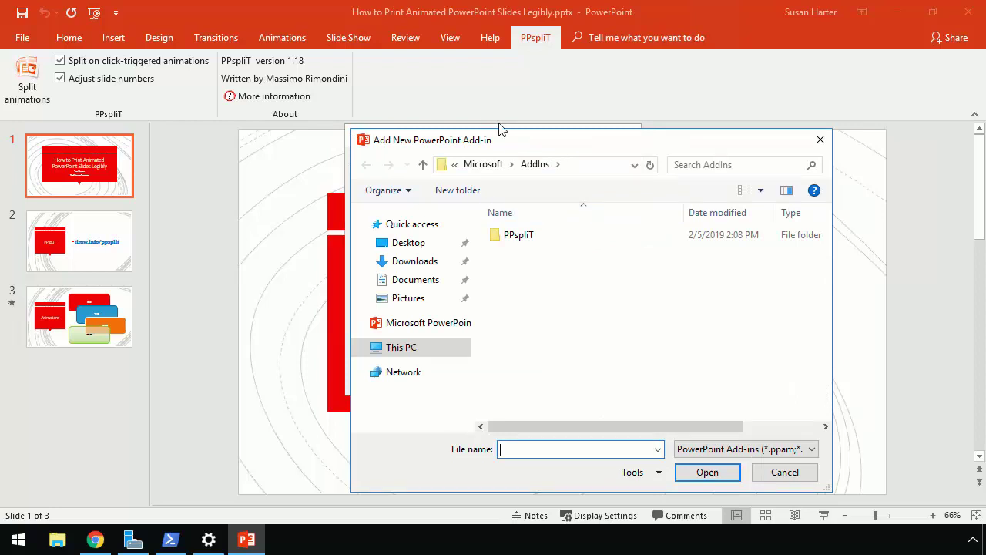
pyautogui.doubleClick(593, 140)
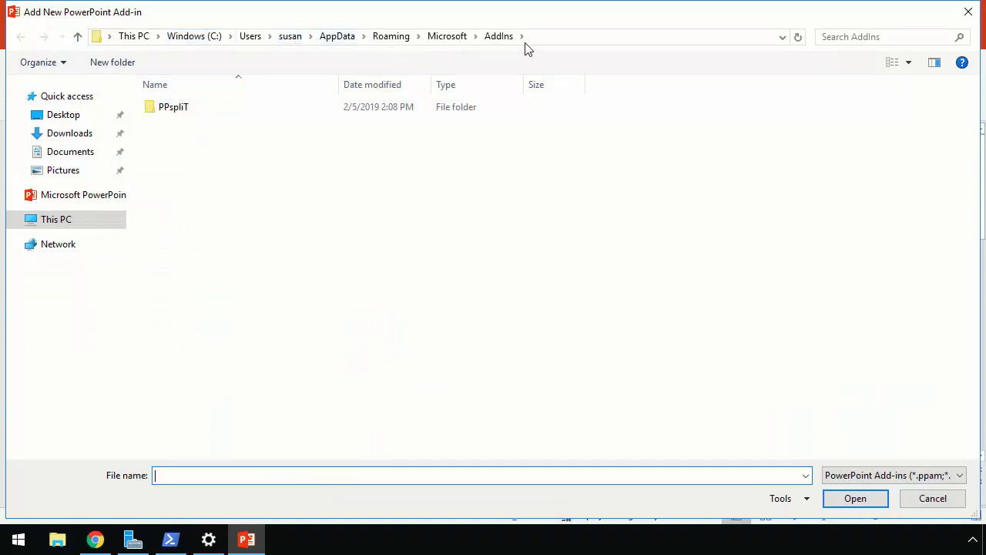
pyautogui.click(177, 113)
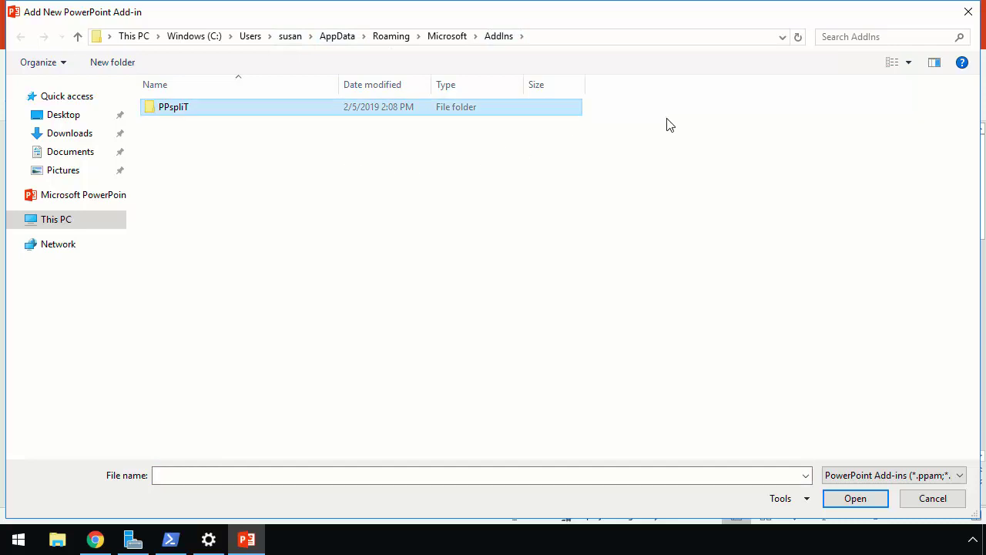
pyautogui.click(968, 11)
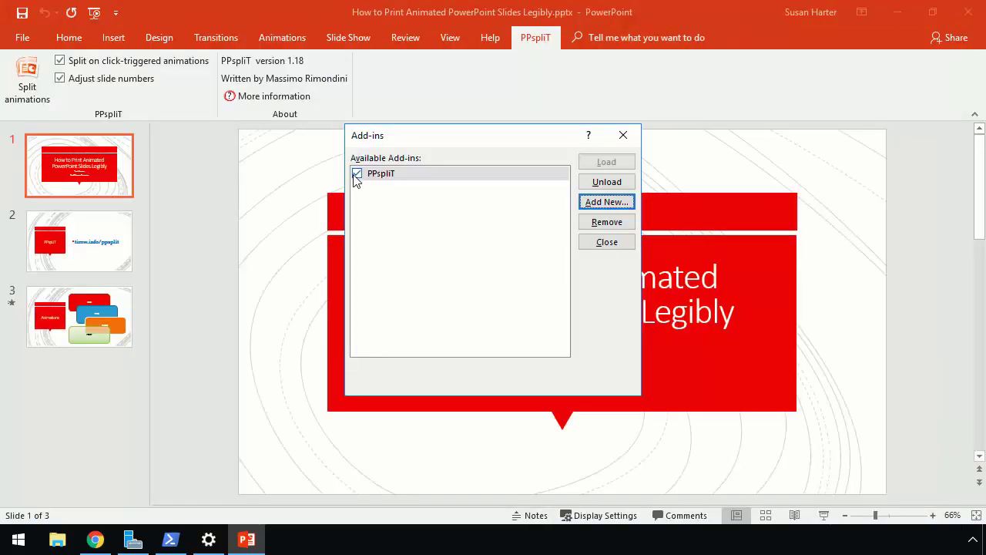
pyautogui.click(623, 135)
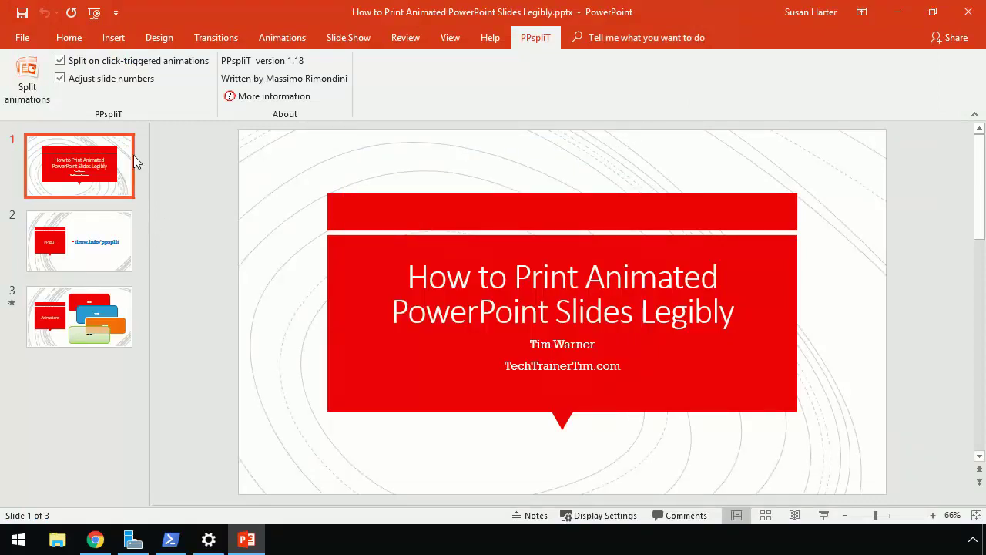
# Run PPspliT's Split animations, then view the resulting seven slides in Slide Sorter
pyautogui.click(29, 79)
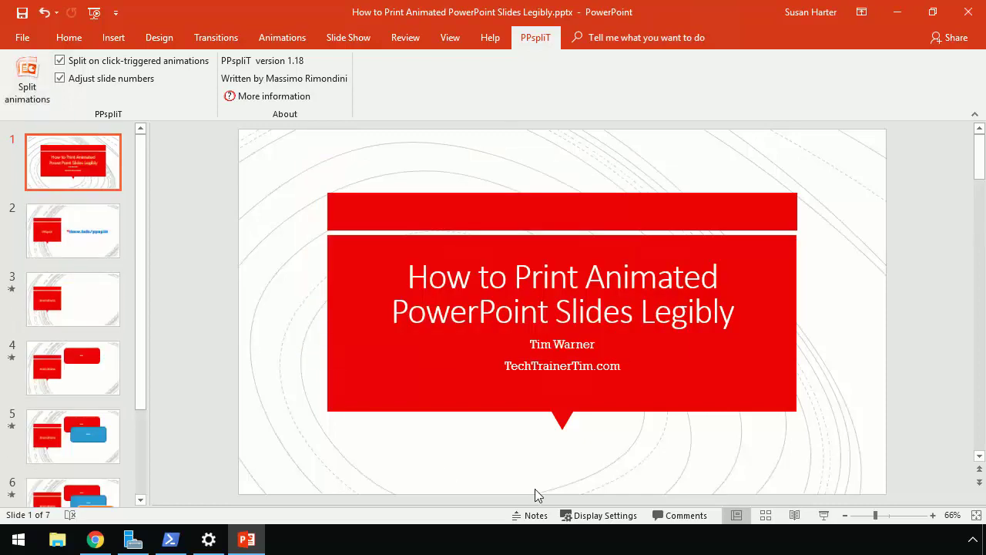
pyautogui.click(765, 516)
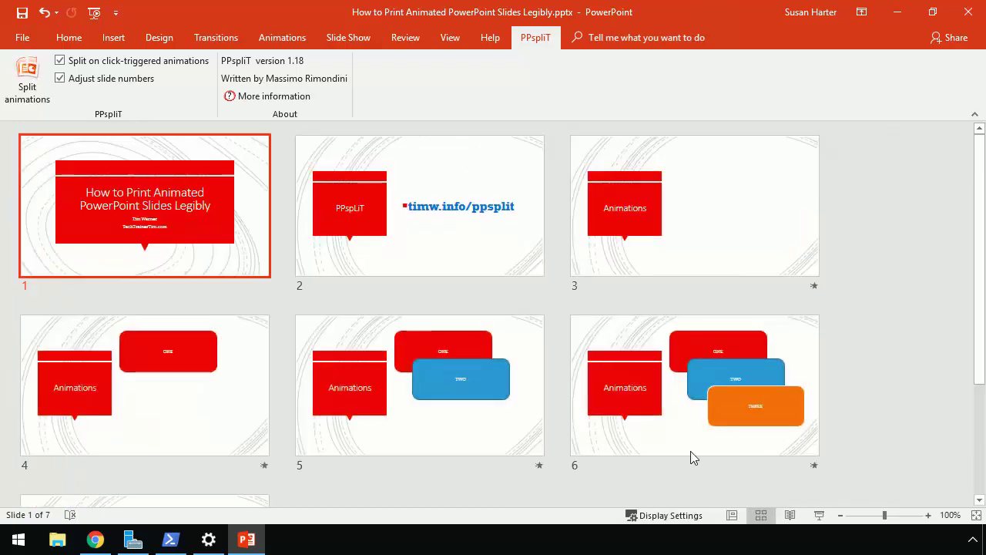
pyautogui.scroll(3, 619, 403)
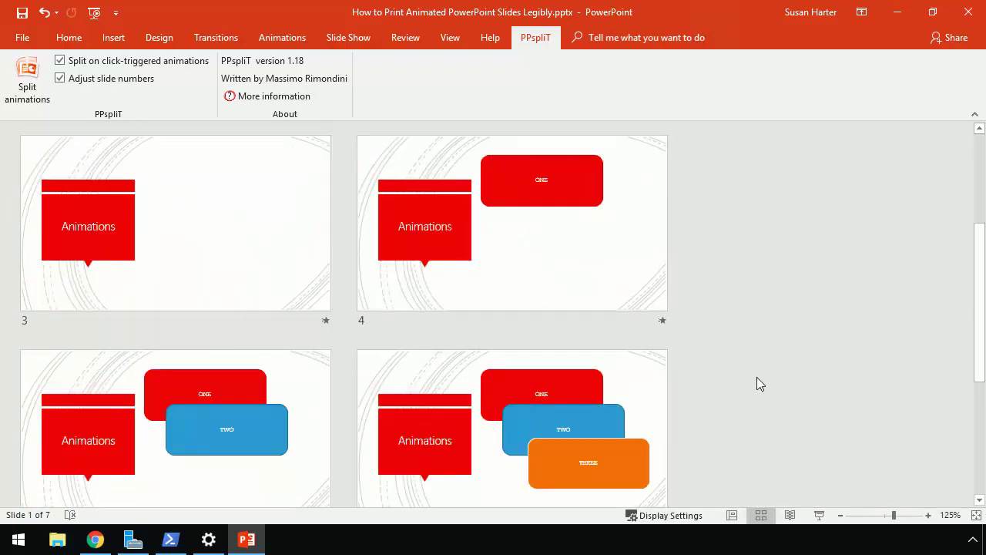
pyautogui.click(450, 37)
pyautogui.click(690, 99)
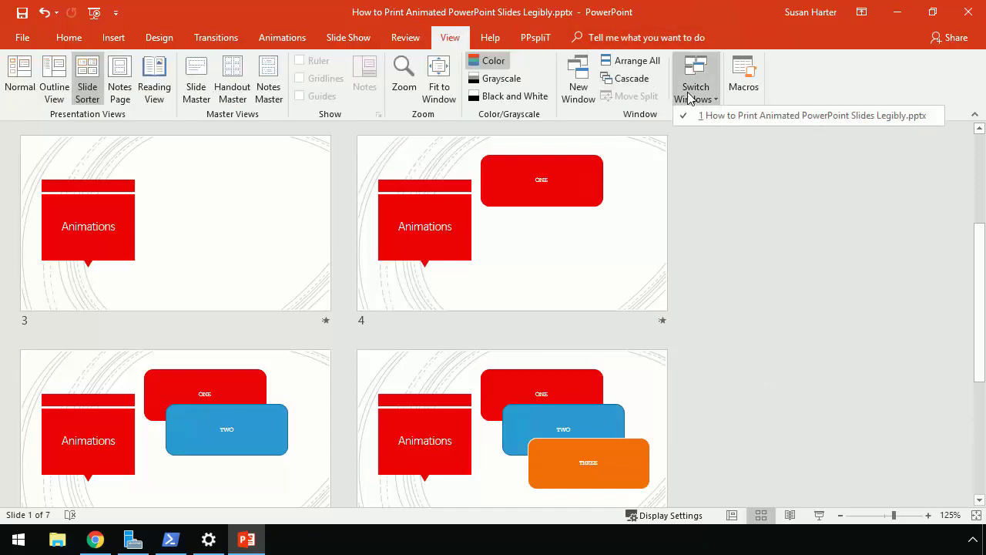
pyautogui.click(737, 223)
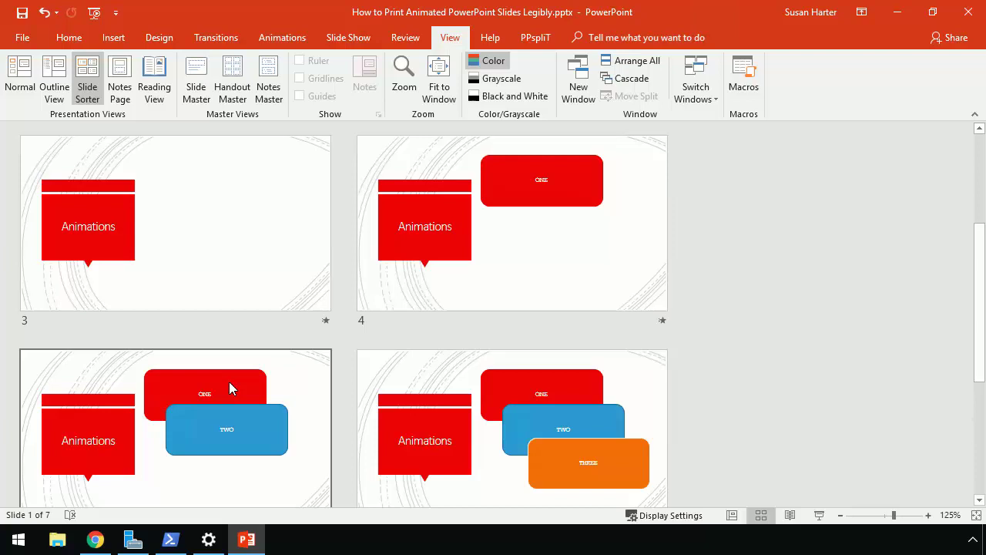
# Delete slides 6 and 7, the THREE and FOUR split slides
pyautogui.click(622, 352)
pyautogui.scroll(-3, 698, 326)
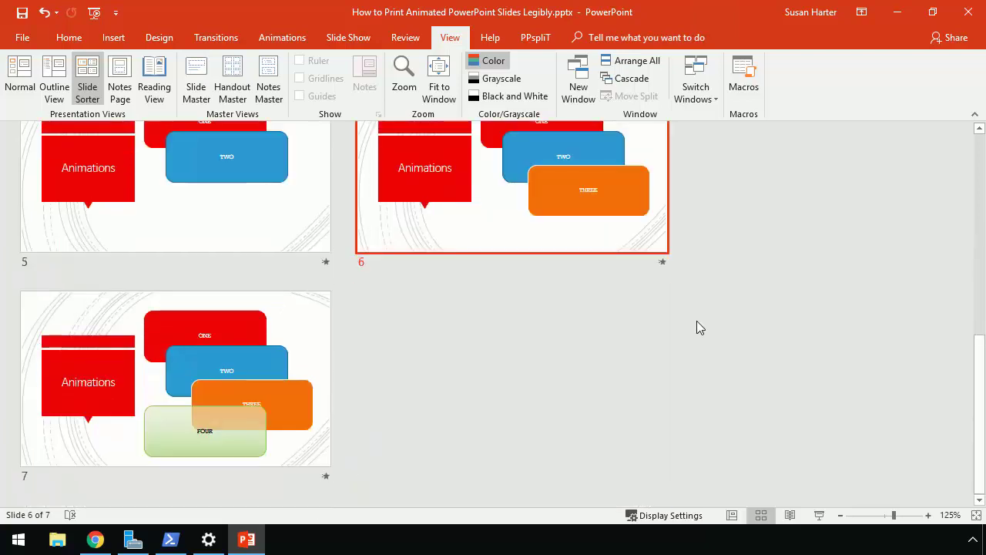
pyautogui.click(259, 369)
pyautogui.press('Delete')
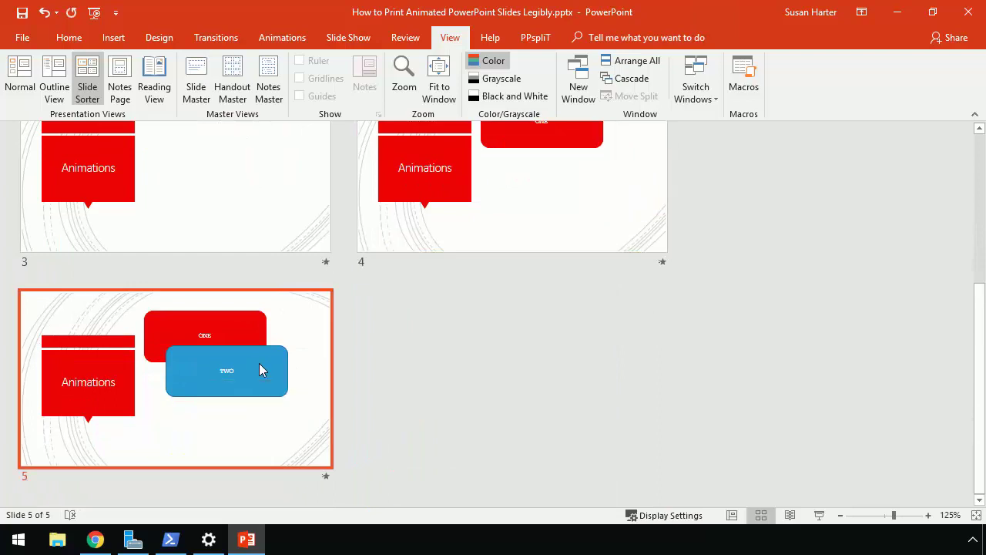
# Open slide 5 for editing, try moving the blue TWO shape, then undo the move
pyautogui.doubleClick(303, 335)
pyautogui.click(616, 280)
pyautogui.moveTo(609, 279)
pyautogui.mouseDown()
pyautogui.moveTo(649, 343)
pyautogui.moveTo(621, 274)
pyautogui.mouseUp()
pyautogui.press('Escape')
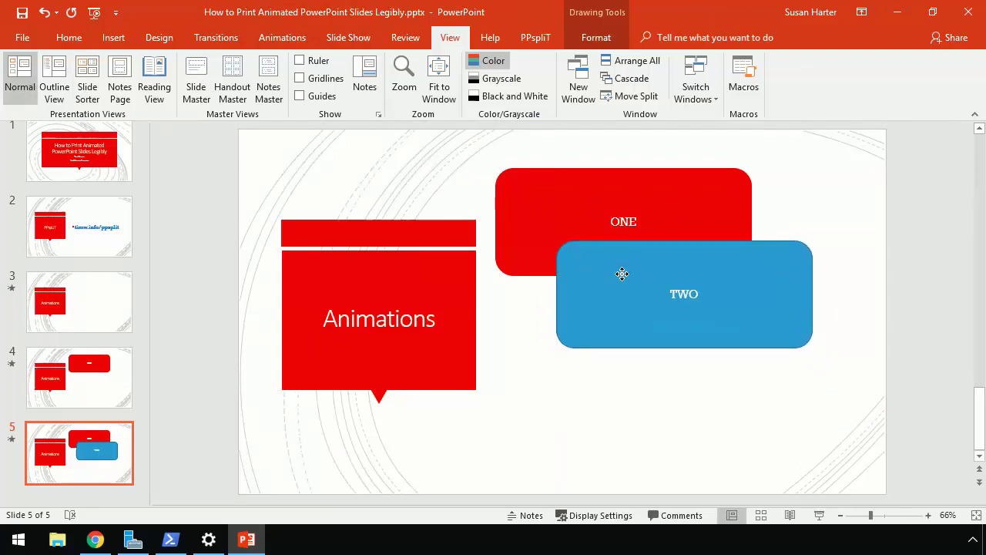